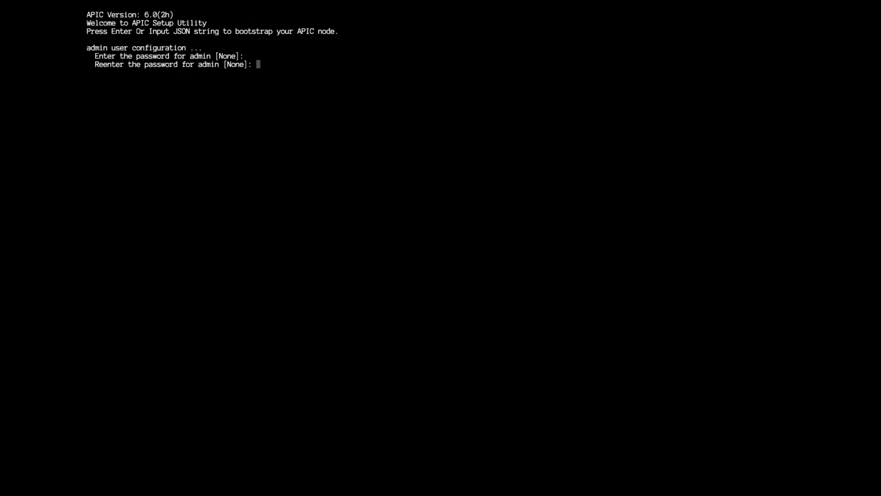
Set out-of-band address 10.31.125.141/25 and gateway 10.31.125.129, accept defaults, and select the bootstrap URL.
key("Return")
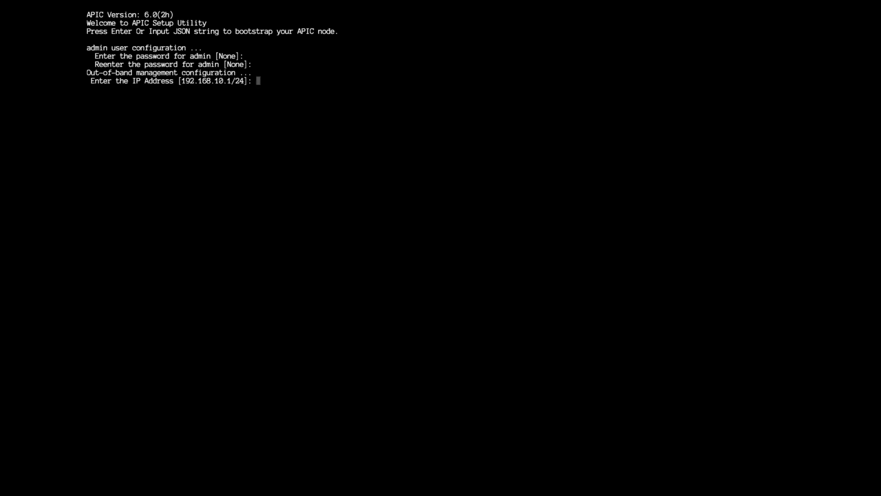
type("10.31.125.141/25")
key("Return")
type("10.31.125.")
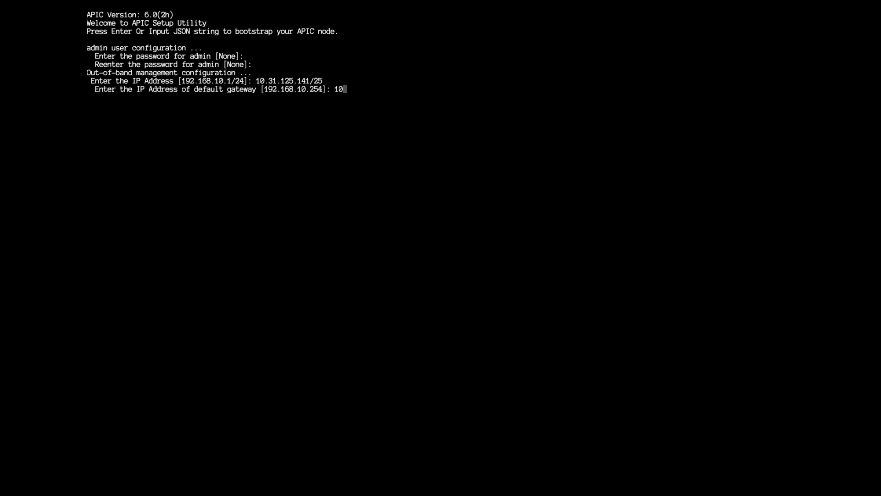
type("129")
key("Return")
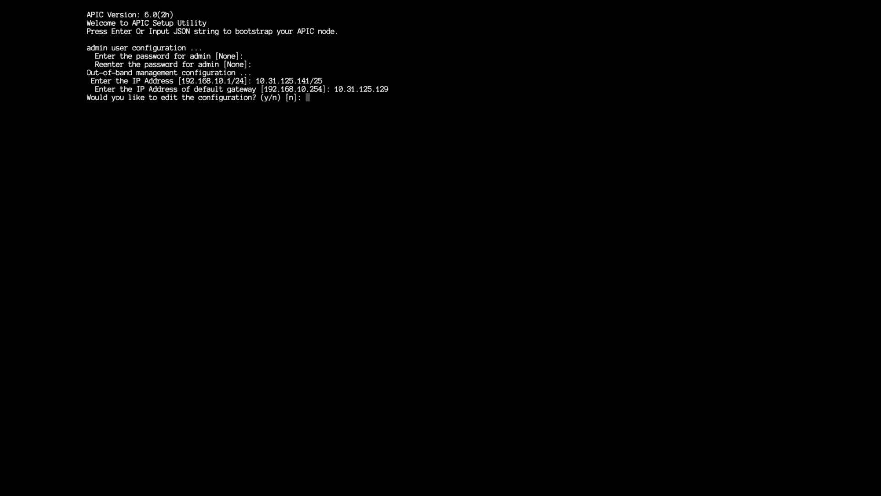
key("Return")
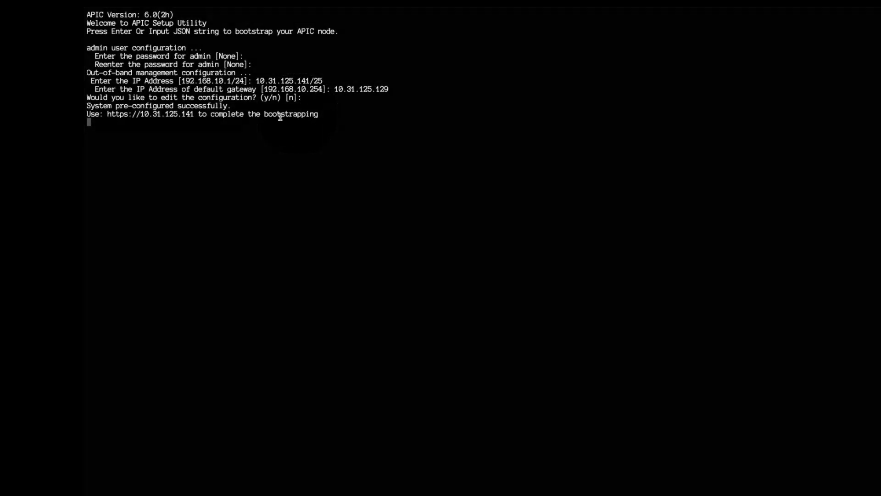
left_click_drag(199, 115, 109, 115)
key("ctrl+c")
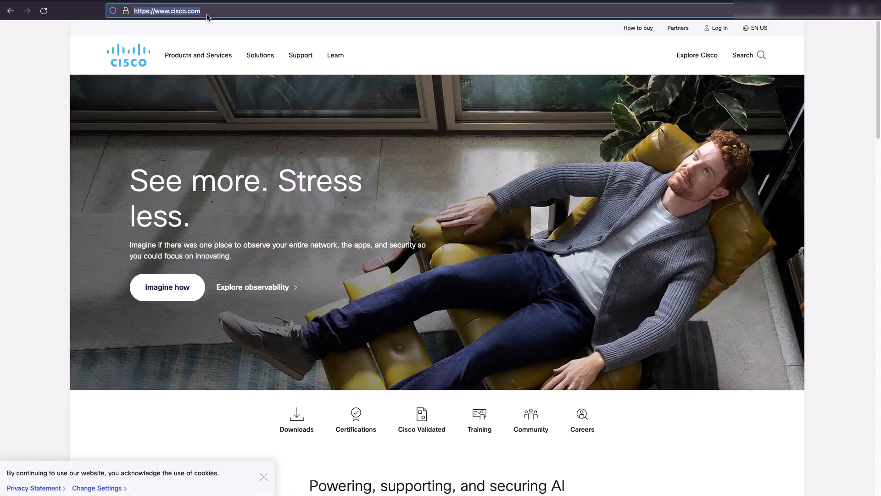
Replace cisco.com in the browser with the controller's bring-up URL and load it.
right_click(220, 13)
left_click(248, 63)
key("ctrl+v")
key("Return")
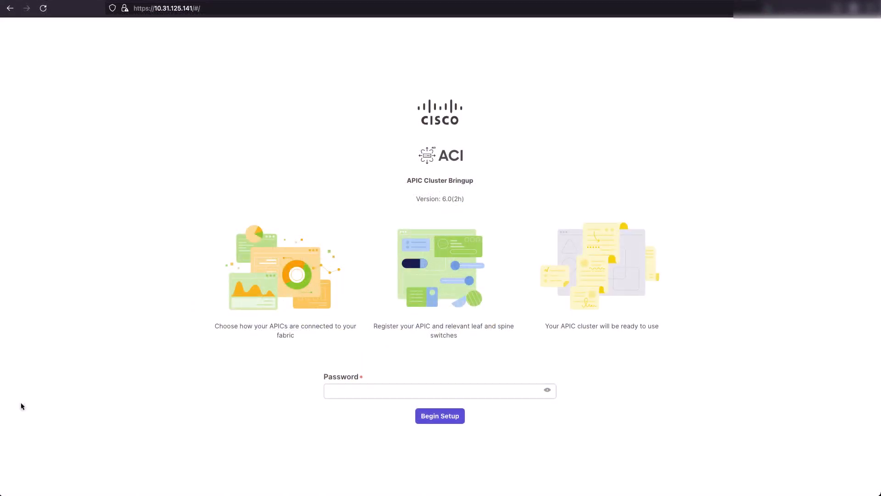
Enter the admin password and begin the cluster setup.
left_click(335, 391)
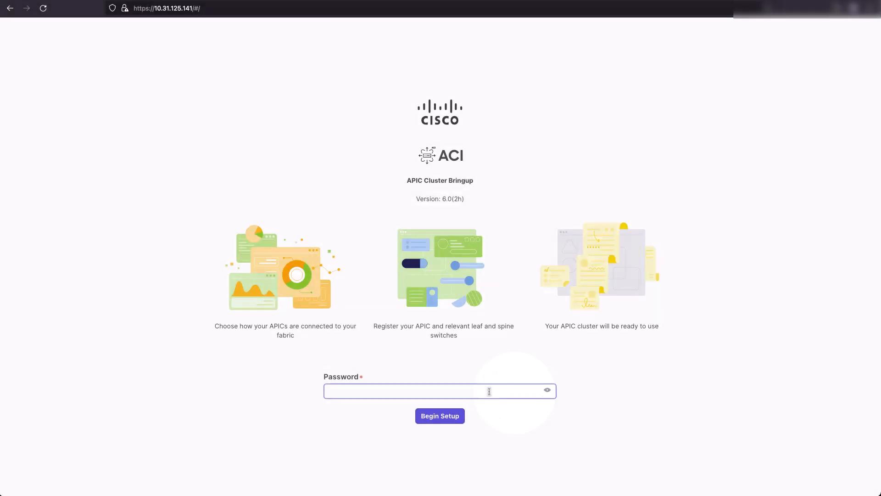
type("•••••••")
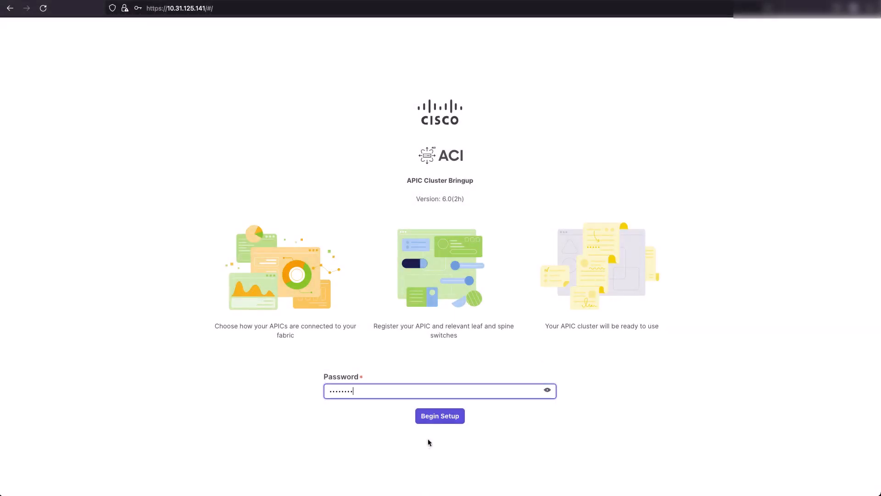
left_click(420, 416)
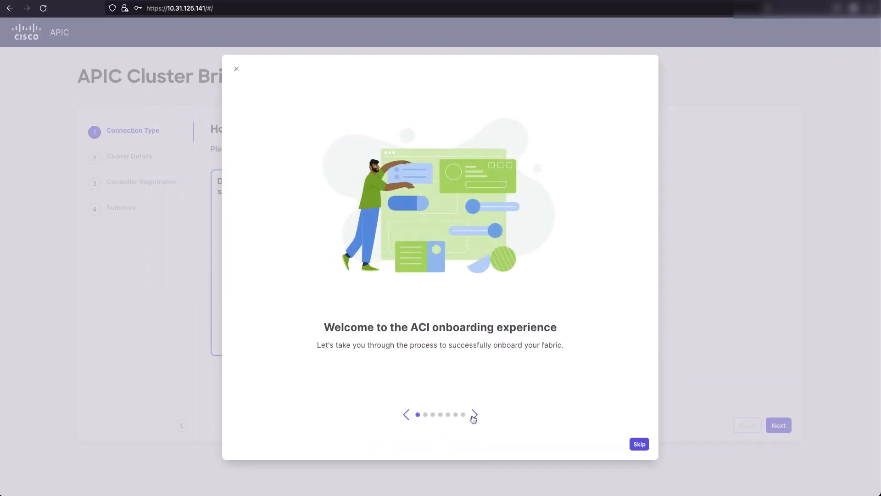
Advance the onboarding carousel one slide, then skip the rest of the tour.
left_click(475, 415)
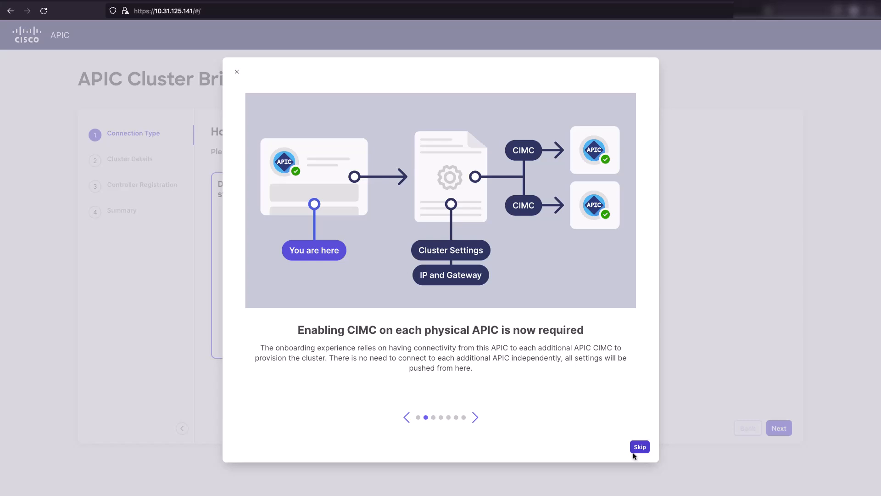
left_click(648, 448)
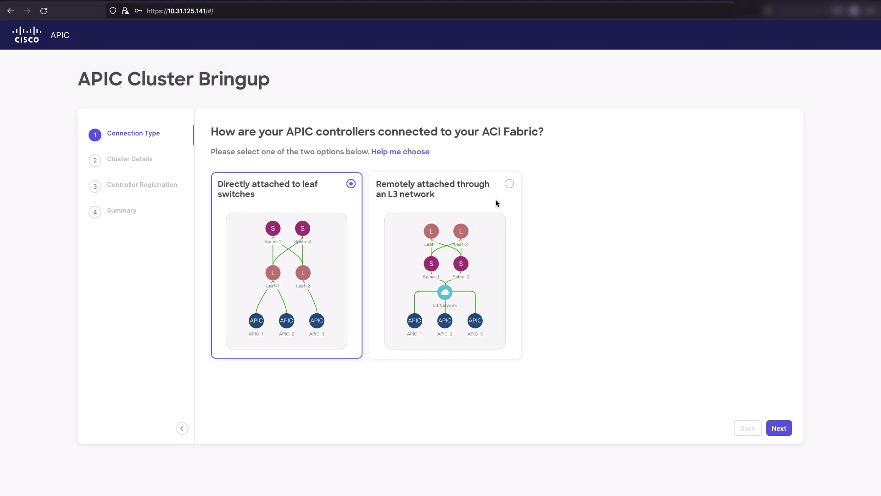
Keep directly attached leaf switches, name the fabric 'ACI Fabric Video', and change infrastructure VLAN 3914 to 3967.
left_click(779, 429)
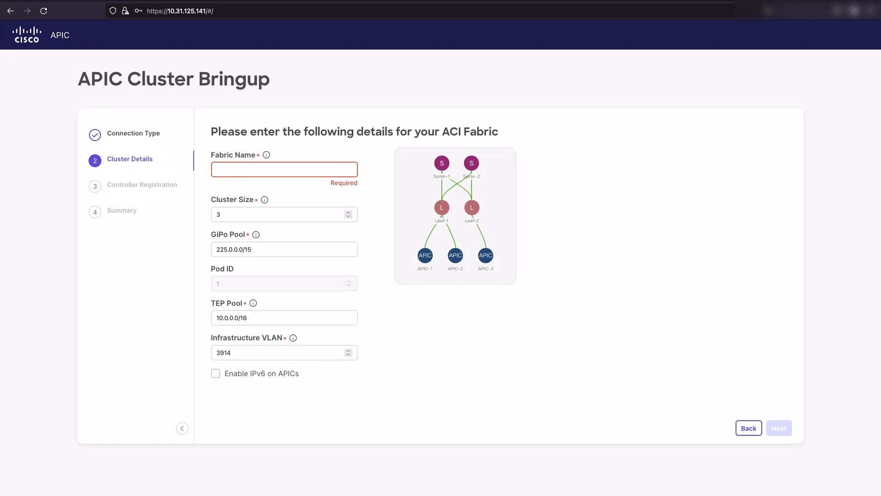
type("ACI Fabric")
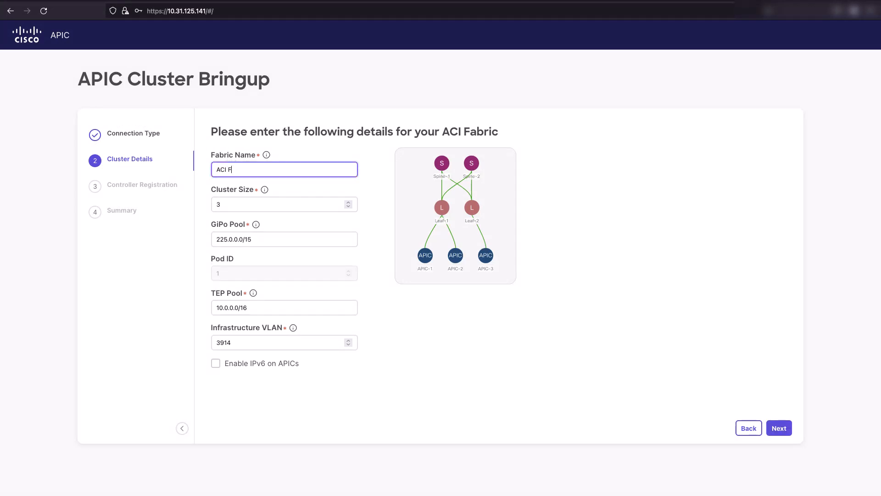
type(" Video")
left_click(236, 346)
key("BackSpace")
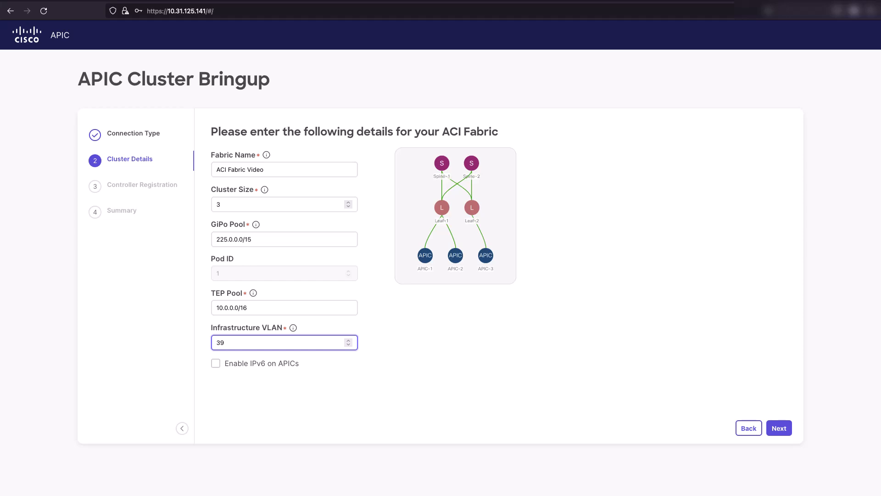
type("67")
mouse_move(294, 329)
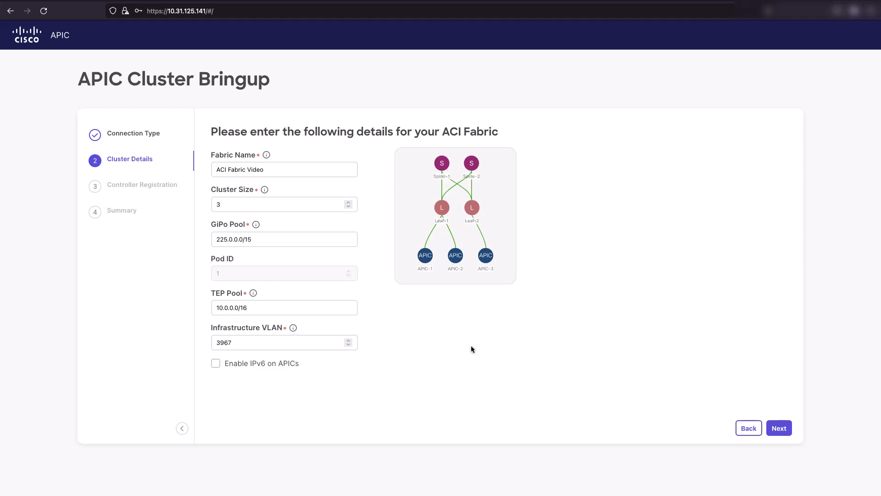
Enter the first controller's CIMC password and validate its credentials.
left_click(785, 430)
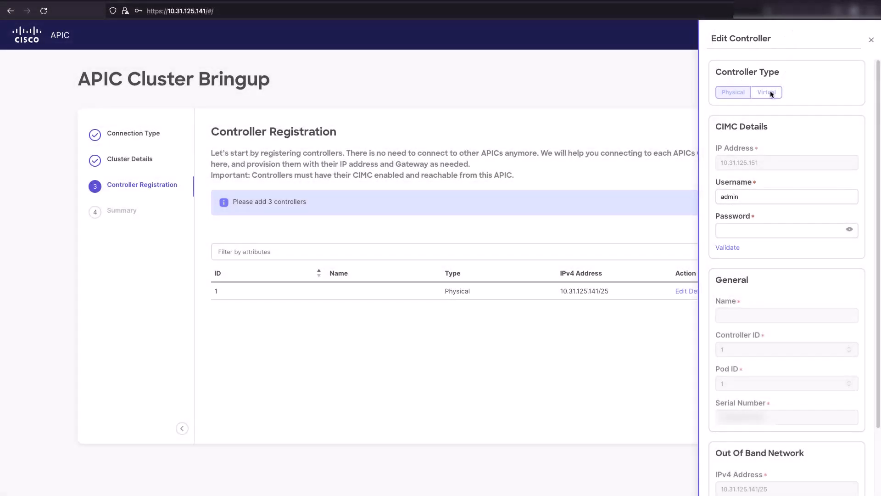
left_click(768, 227)
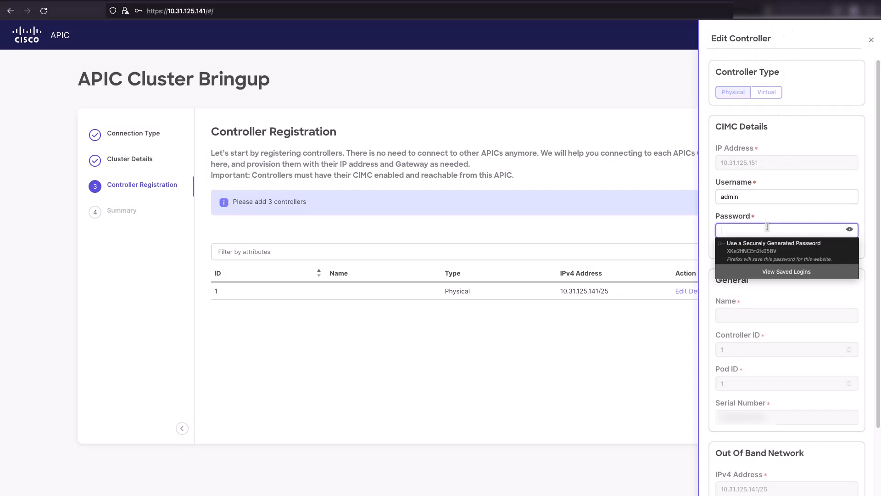
type("p")
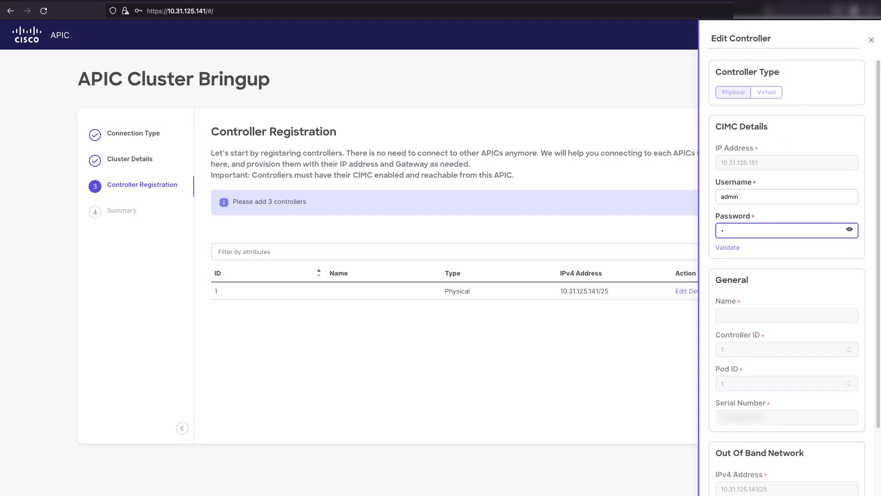
type("assword")
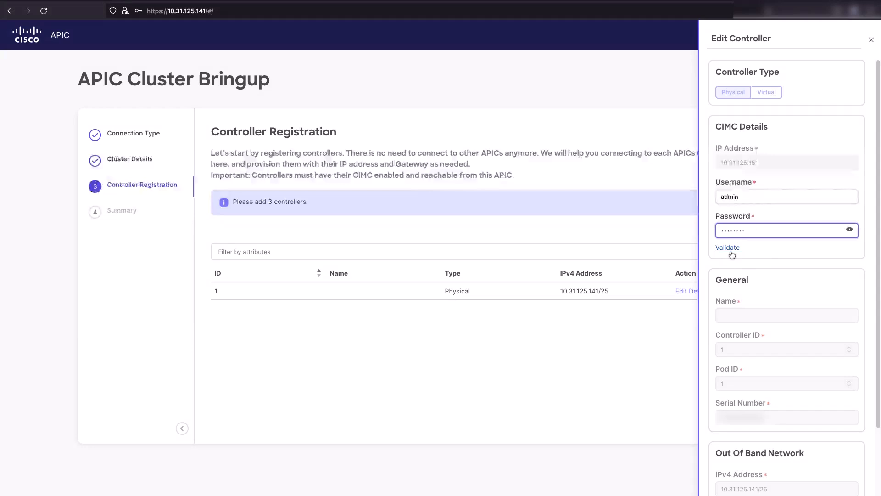
left_click(732, 249)
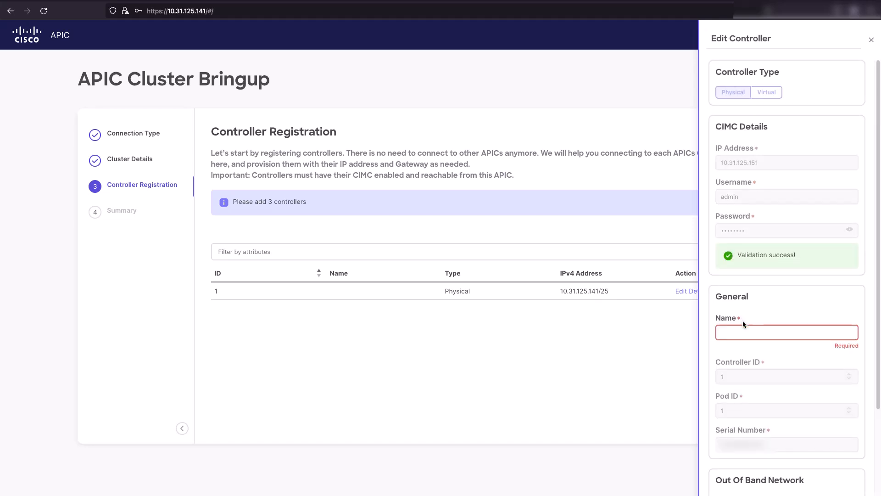
Name the first controller APIC1 and review its out-of-band address and gateway.
left_click(745, 329)
type("APIC1")
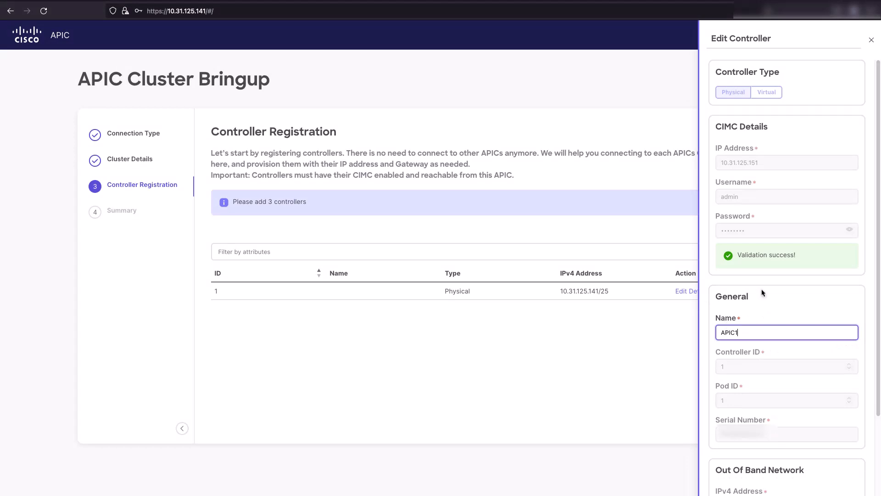
scroll(772, 293, "down", 3)
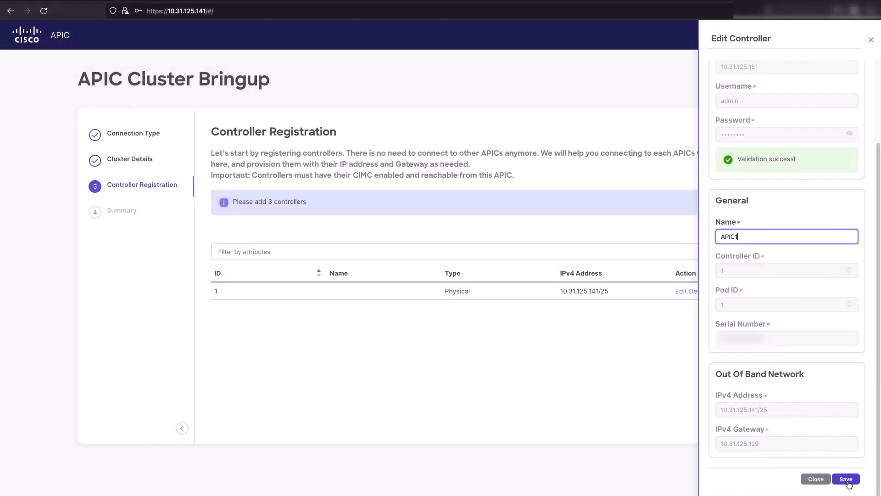
Save APIC1, save APIC2 (10.31.125.142/25), then add and save APIC3 (10.31.125.143/25).
left_click(846, 479)
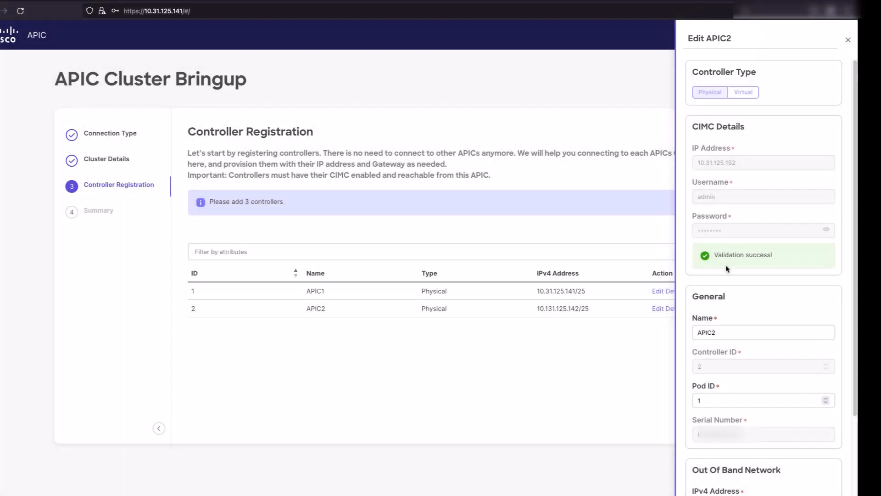
scroll(735, 331, "down", 1)
left_click(734, 388)
scroll(733, 381, "down", 2)
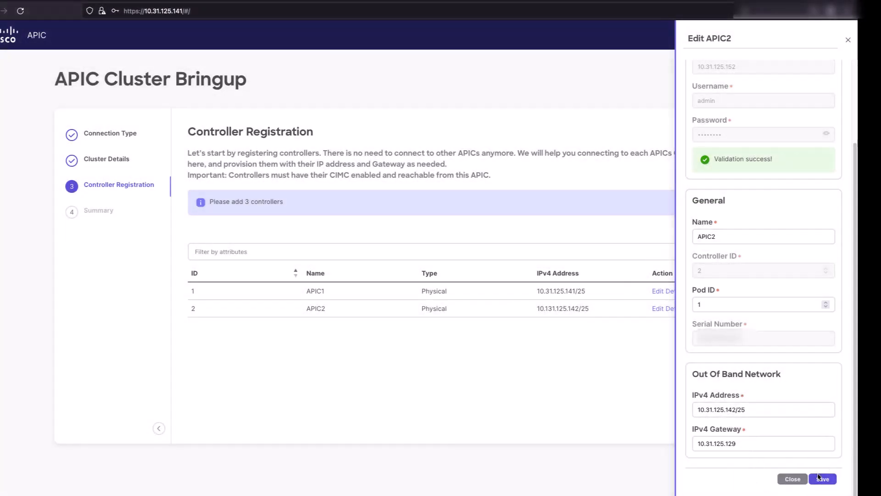
left_click(821, 479)
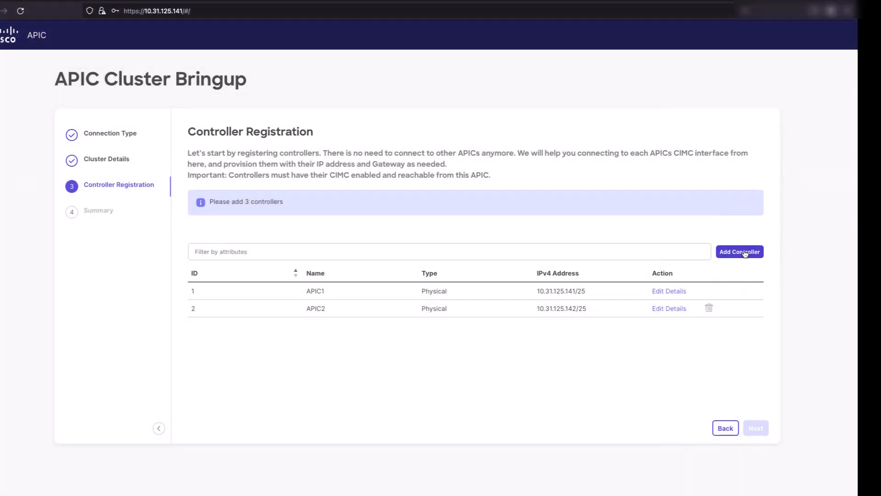
left_click(745, 252)
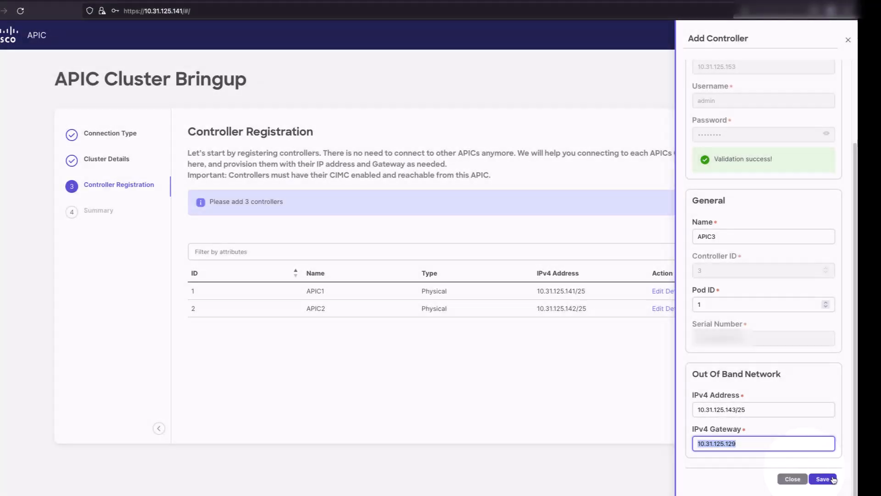
left_click(823, 479)
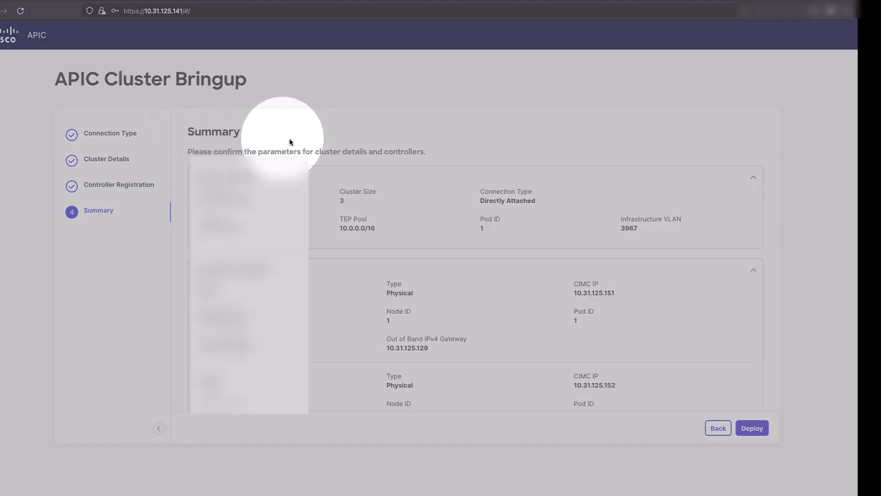
Review the APIC1–APIC3 controller details on the Summary page, then deploy the cluster.
scroll(600, 193, "down", 2)
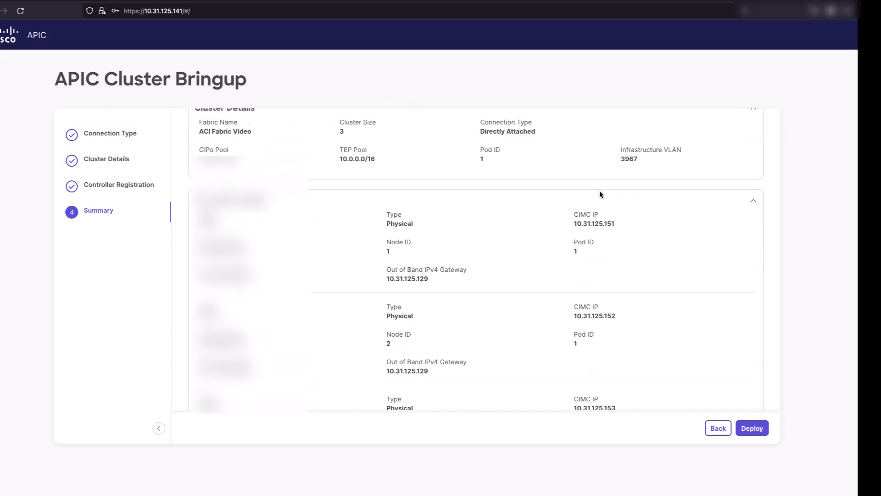
scroll(600, 193, "down", 2)
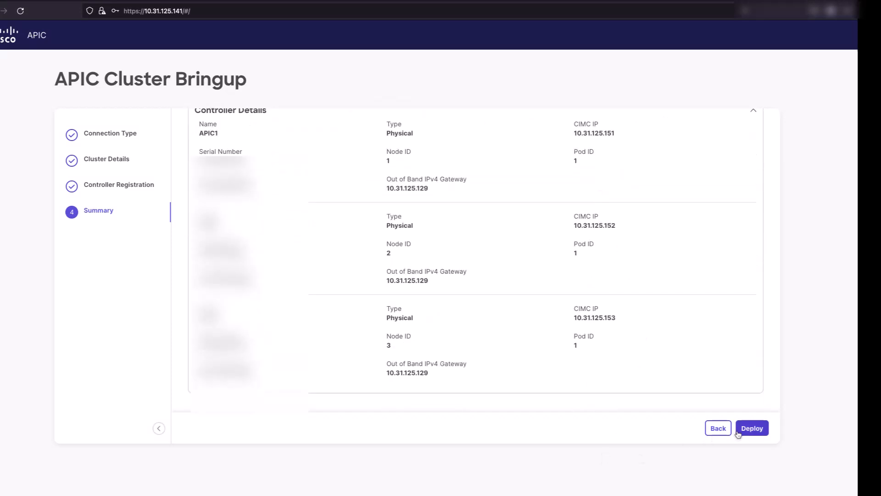
left_click(752, 429)
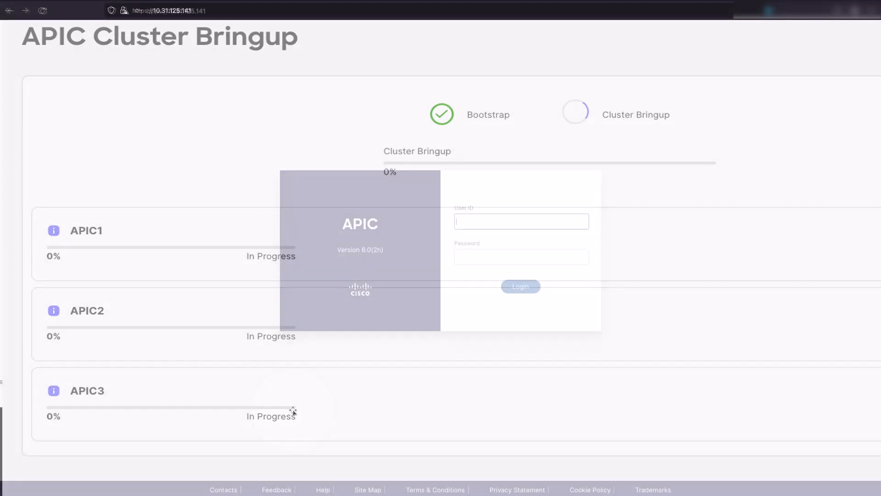
Log in to the new APIC cluster as admin with the account password.
type("admin")
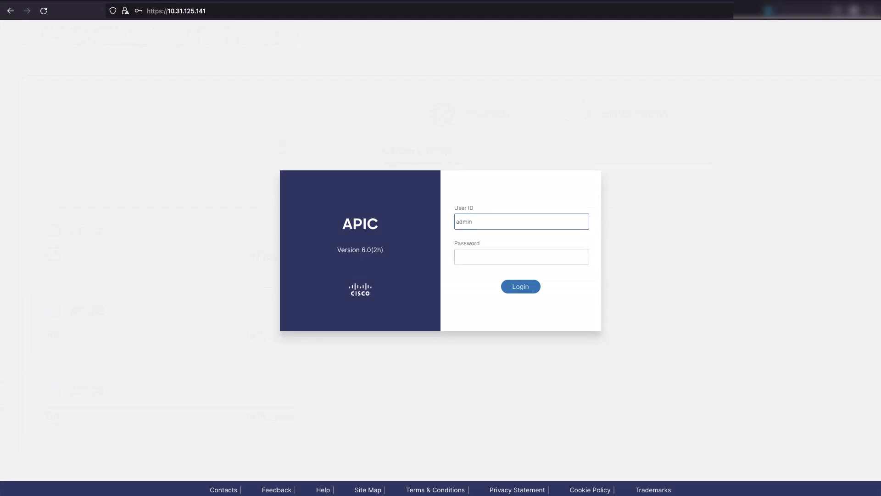
key("Tab")
type("••")
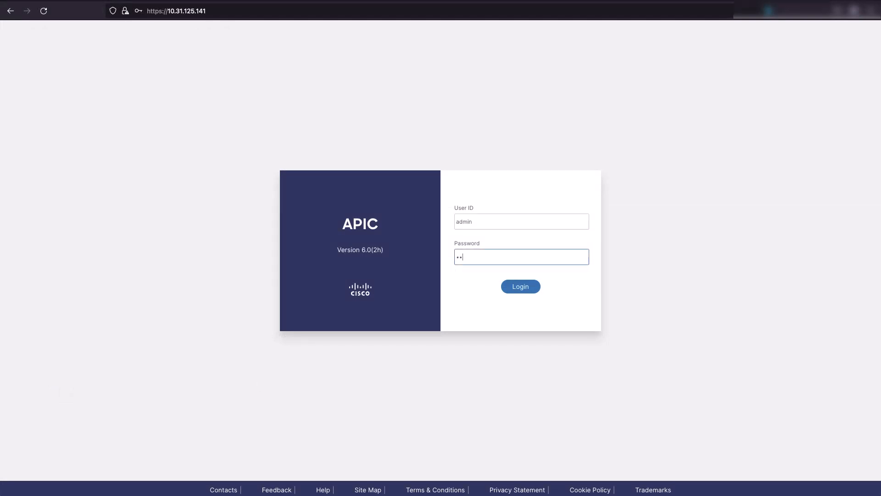
type("••••••")
key("Return")
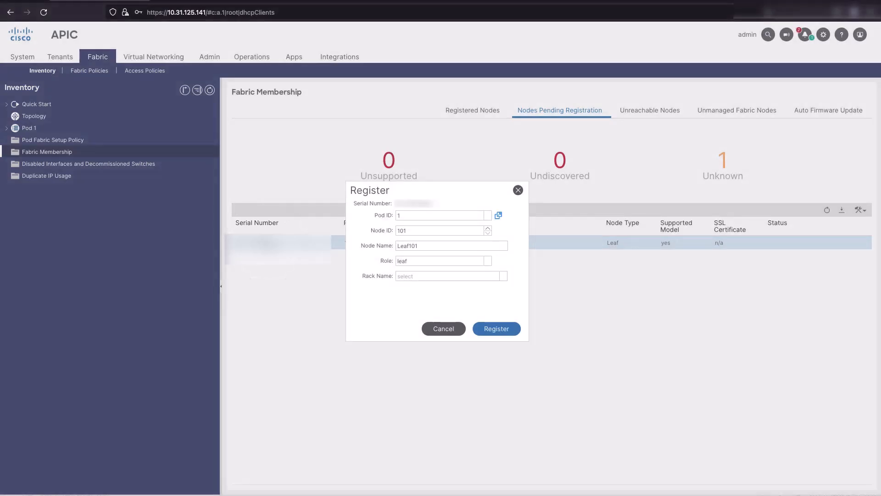
Keep pod ID 1 and register the pending leaf as node 101, Leaf101.
left_click(412, 219)
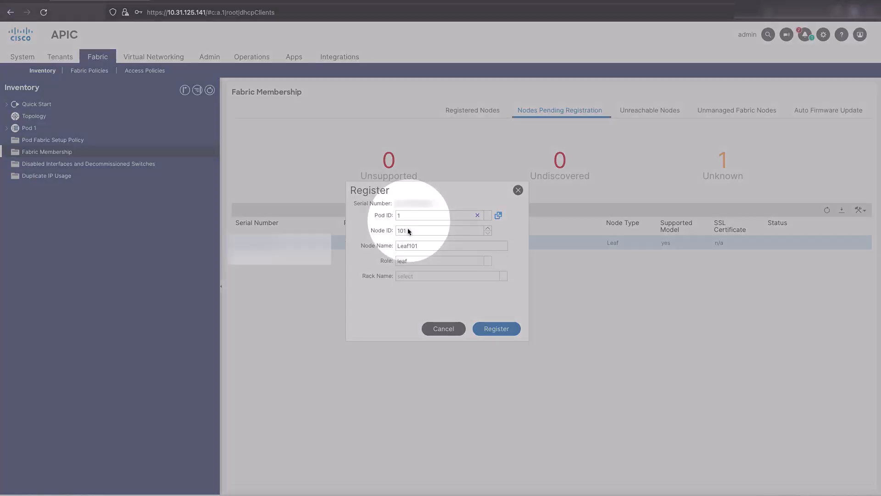
left_click(432, 290)
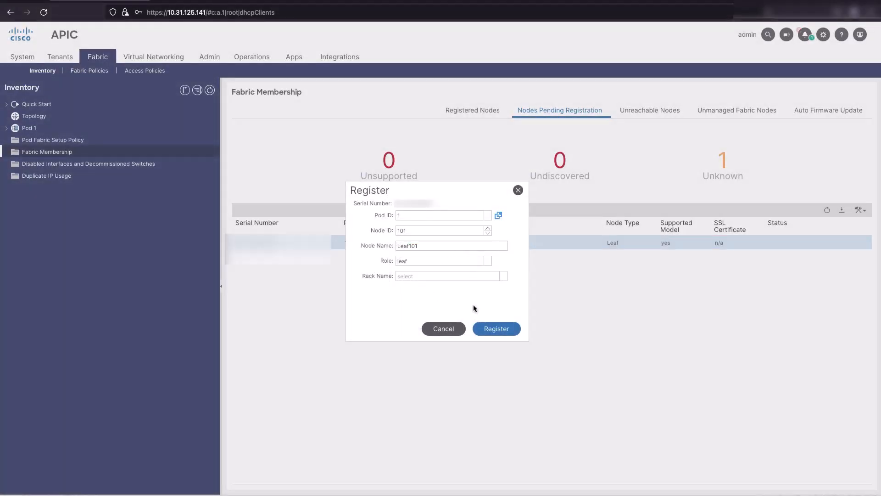
left_click(493, 329)
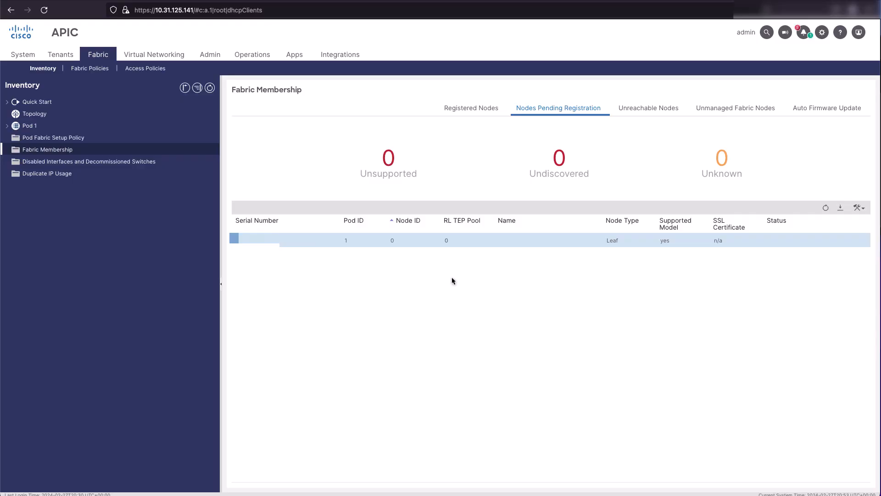
Register the other pending leaf with node ID 103 and name Leaf103.
right_click(437, 239)
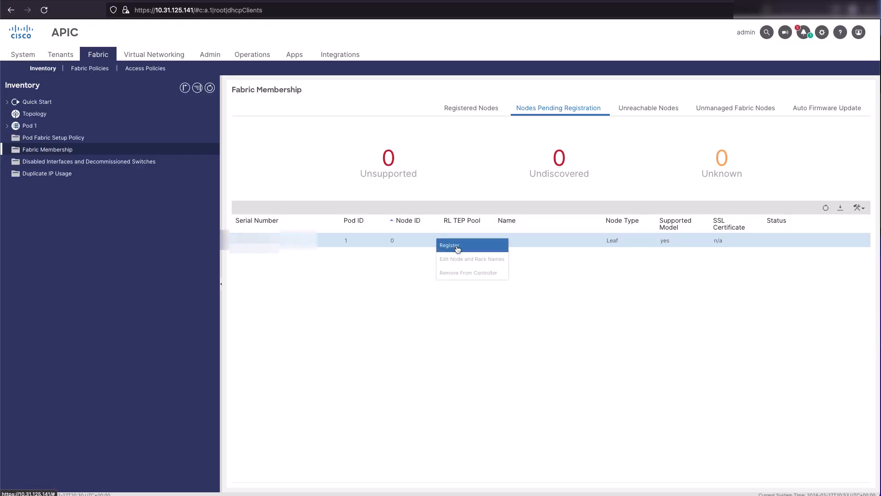
right_click(481, 244)
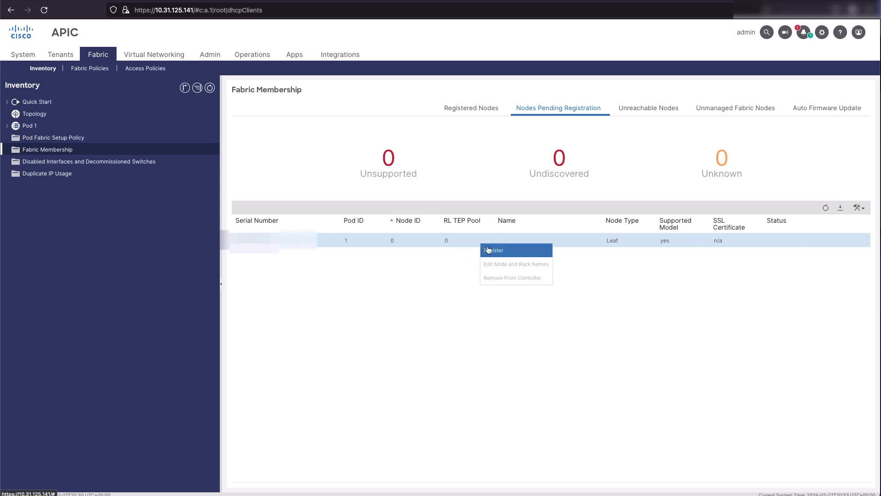
left_click(488, 250)
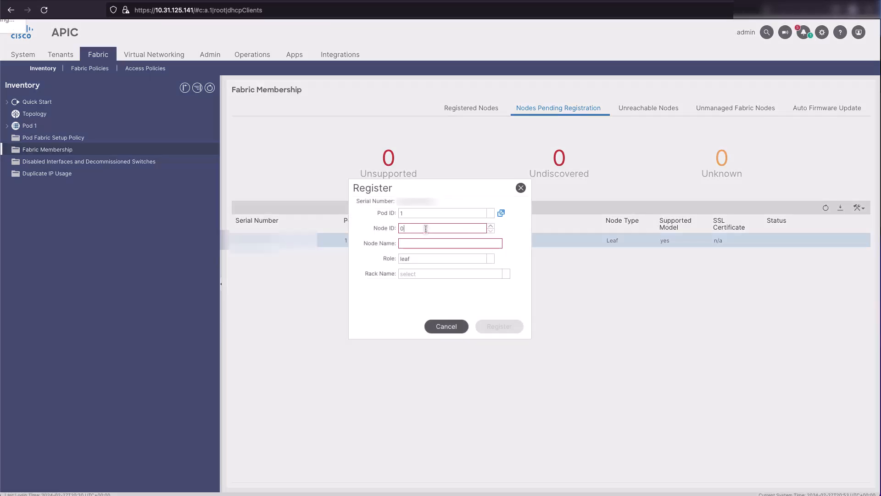
key("BackSpace")
type("103")
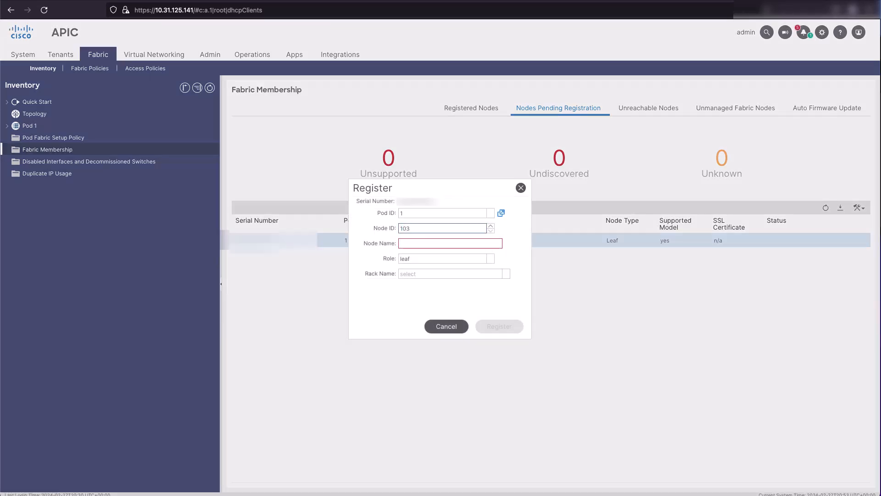
key("Tab")
type("Leaf10")
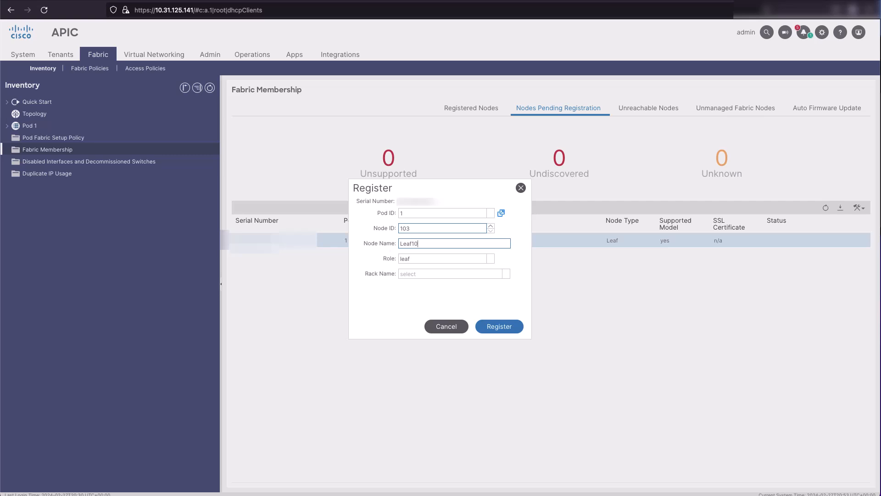
left_click(492, 326)
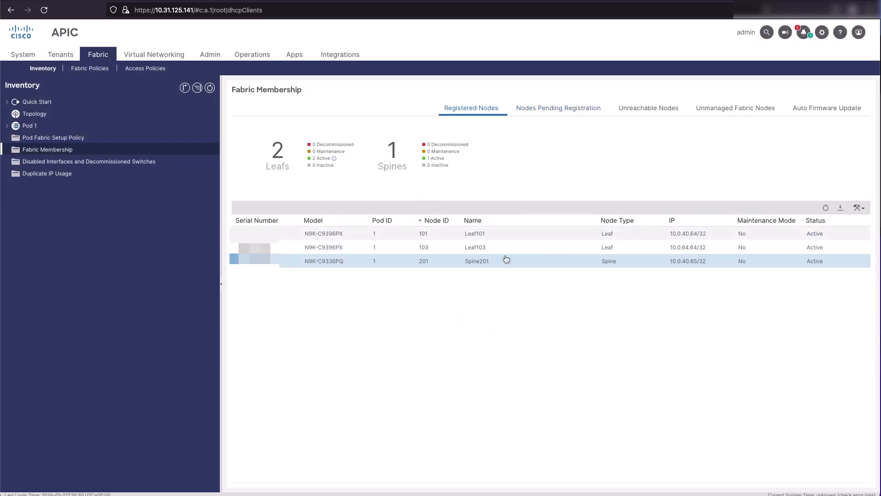